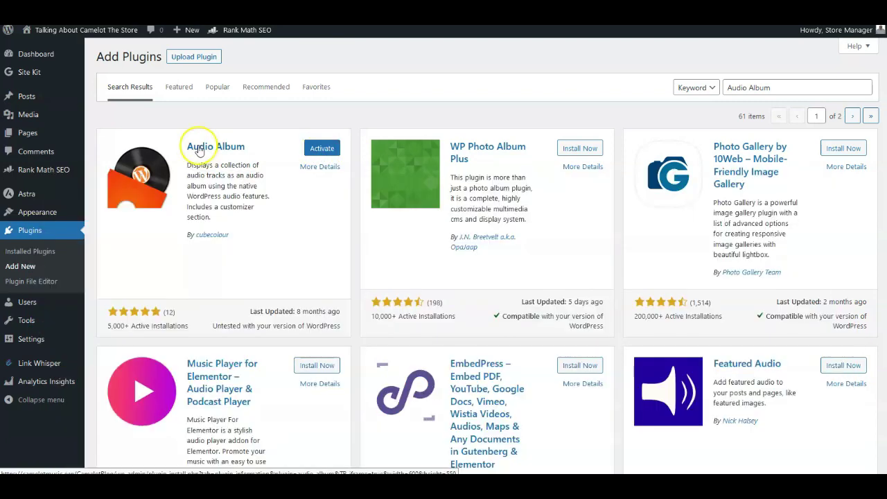
# Search the plugin directory for Audioigniter instead of Audio Album
pyautogui.click(207, 153)
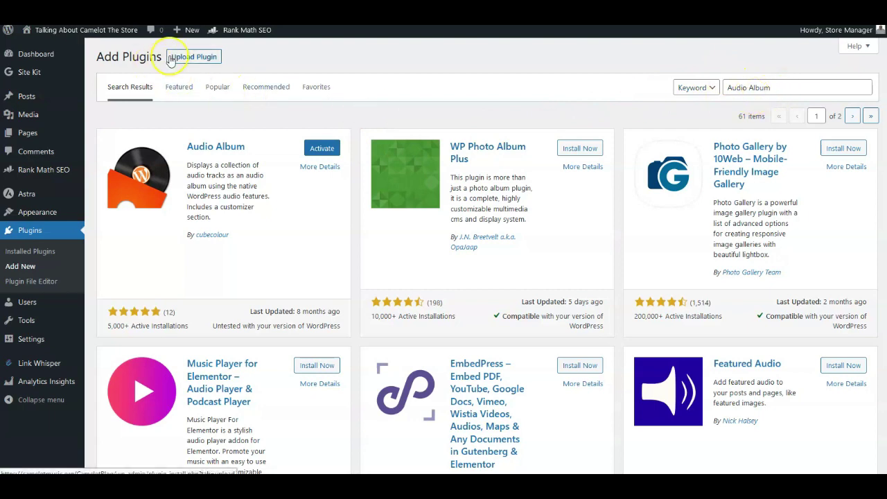
pyautogui.click(773, 87)
pyautogui.press('BackSpace')
pyautogui.press('BackSpace')
pyautogui.press('BackSpace')
pyautogui.press('BackSpace')
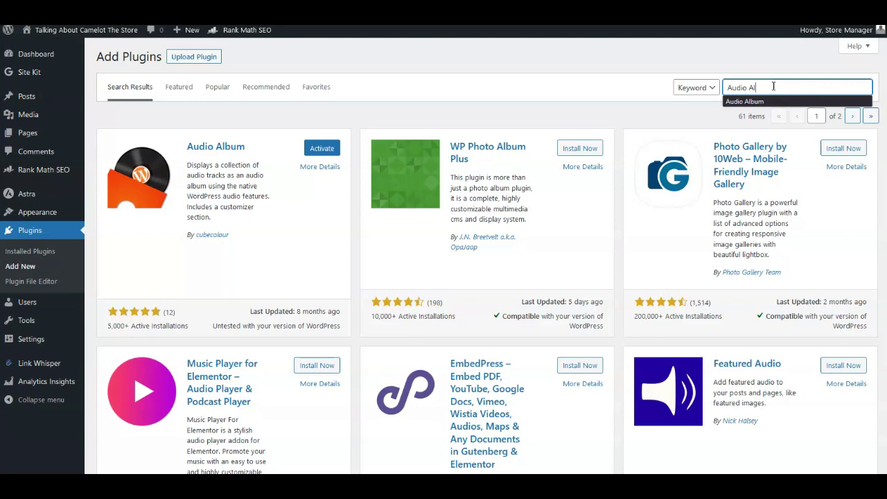
pyautogui.press('BackSpace')
pyautogui.press('BackSpace')
pyautogui.press('BackSpace')
pyautogui.press('BackSpace')
pyautogui.press('BackSpace')
pyautogui.press('BackSpace')
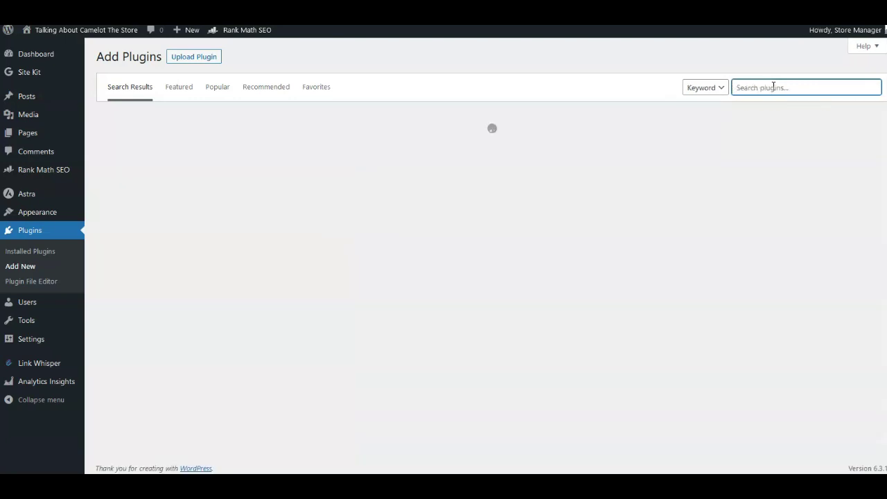
pyautogui.write('Audioigniter')
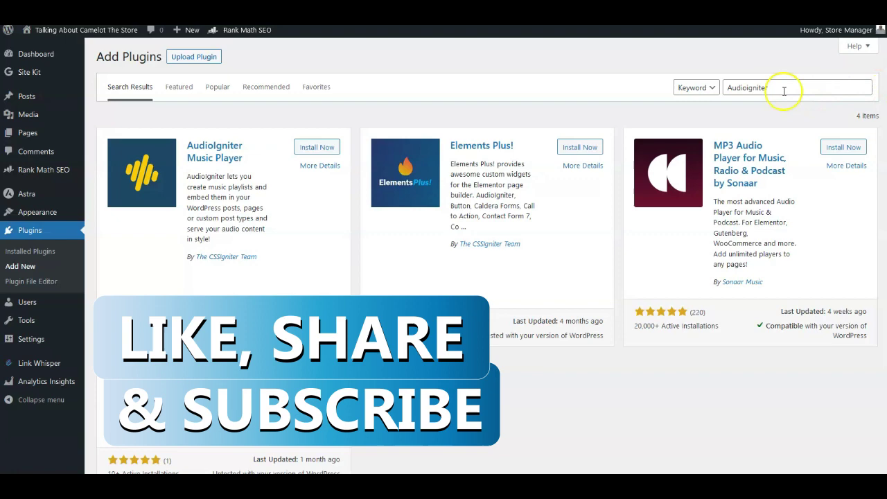
# Replace the plugin search keyword with Compact WP Audio Player
pyautogui.moveTo(782, 89); pyautogui.dragTo(732, 88)
pyautogui.rightClick(732, 89)
pyautogui.click(757, 171)
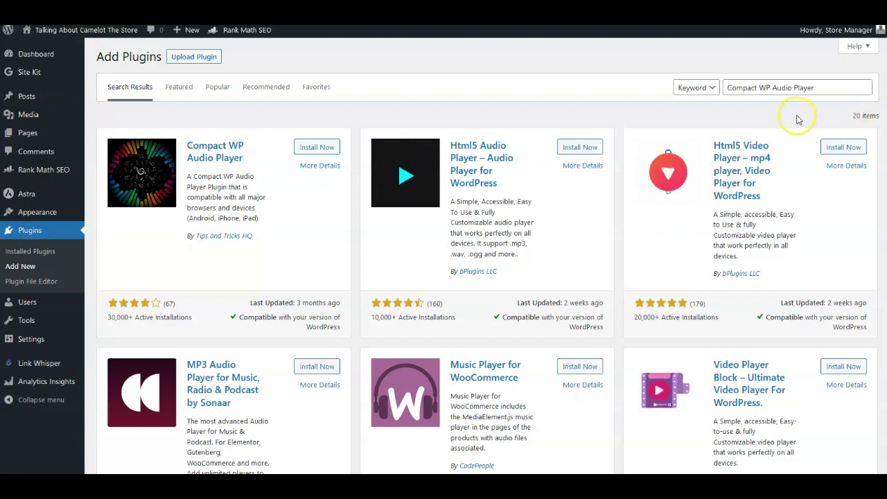
# Look up Seriously Simple Podcasting in the plugin directory
pyautogui.moveTo(813, 88); pyautogui.dragTo(728, 89)
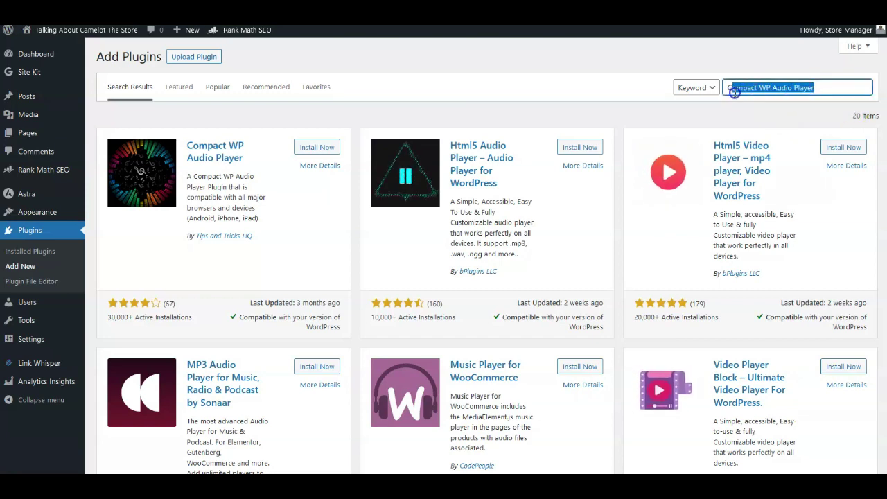
pyautogui.rightClick(742, 95)
pyautogui.click(738, 169)
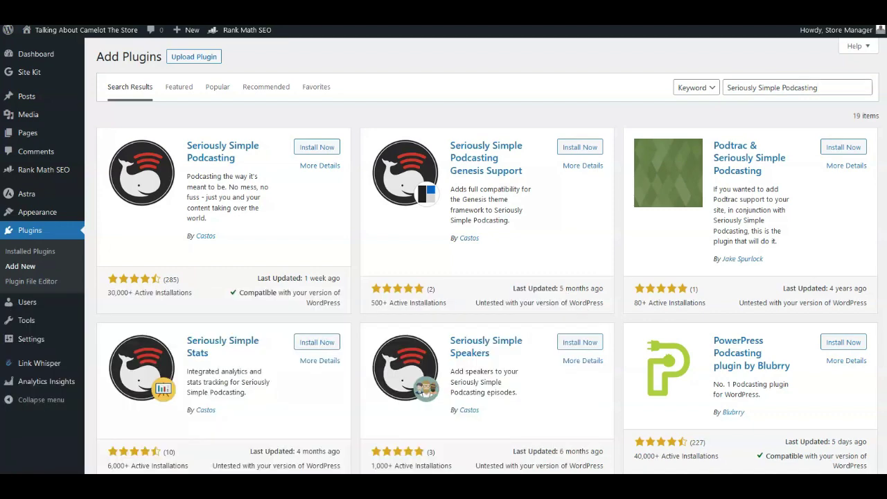
# Search the available plugins for Sonaar
pyautogui.tripleClick(770, 88)
pyautogui.rightClick(769, 88)
pyautogui.click(745, 170)
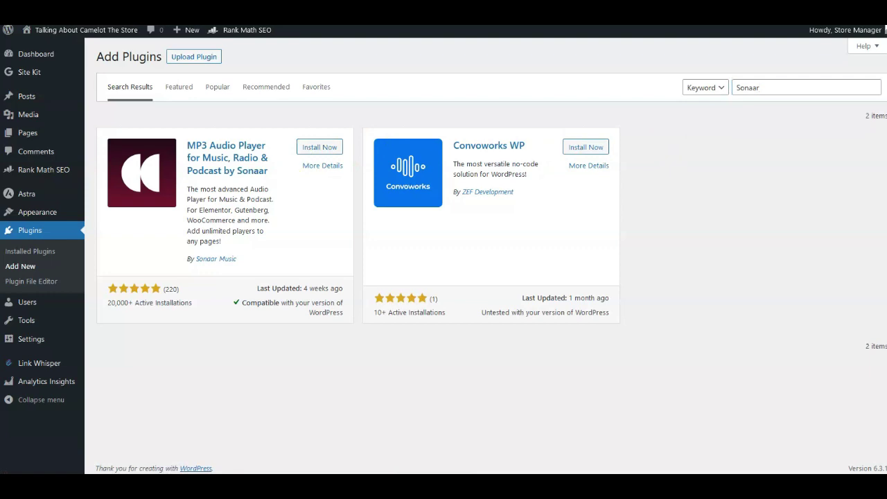
# Find the CP Media Player – Audio Player and Video Player plugin in the directory, then install and activate it
pyautogui.doubleClick(765, 86)
pyautogui.rightClick(736, 88)
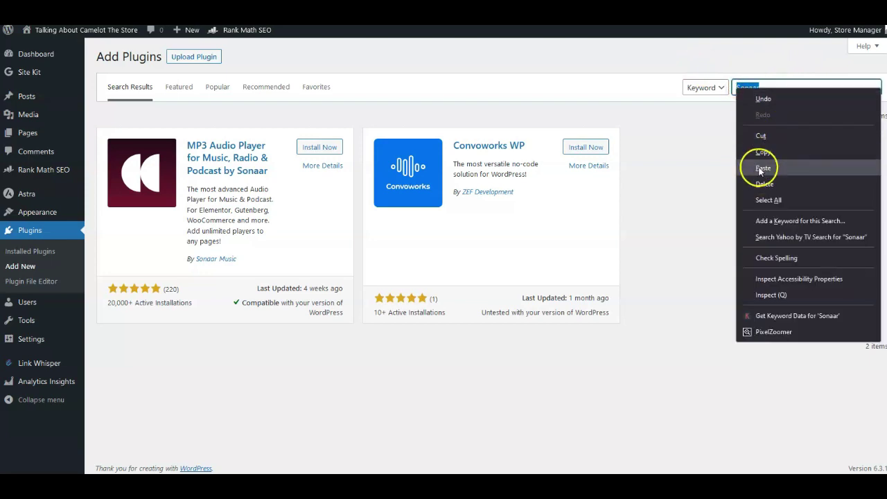
pyautogui.click(763, 168)
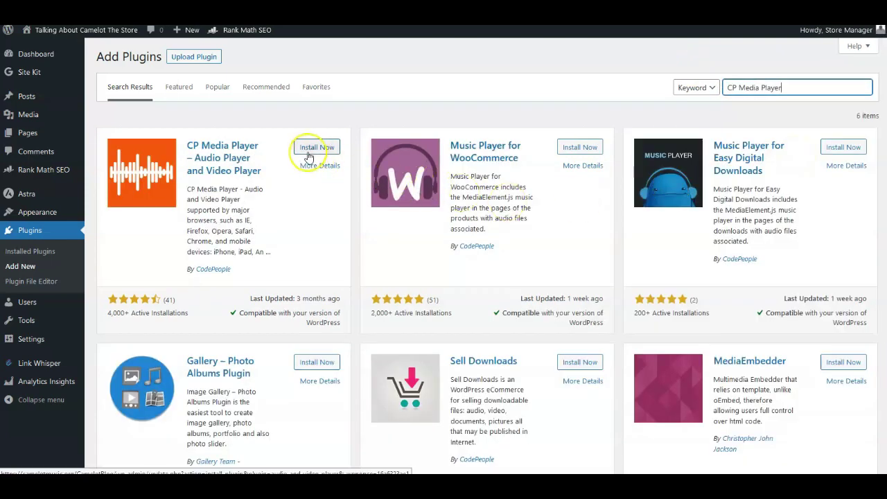
pyautogui.click(309, 154)
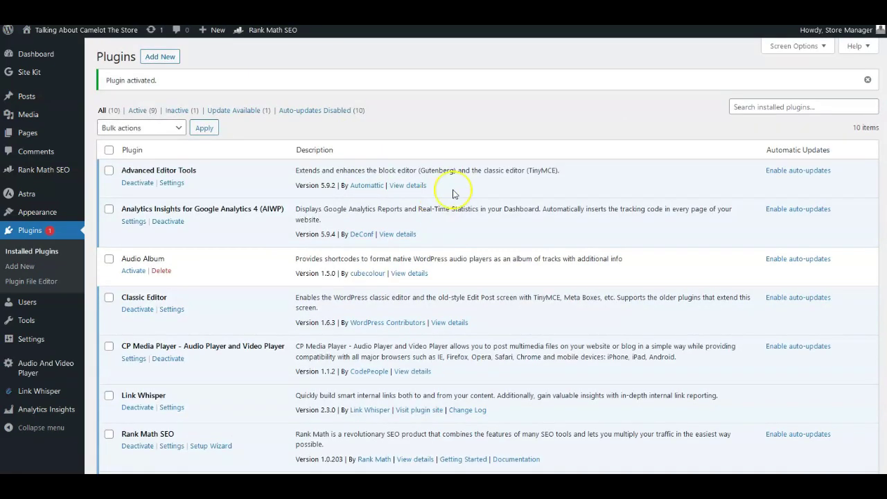
# Open the CP Media Player plugin's settings and turn off the Play All option in the general settings
pyautogui.click(135, 361)
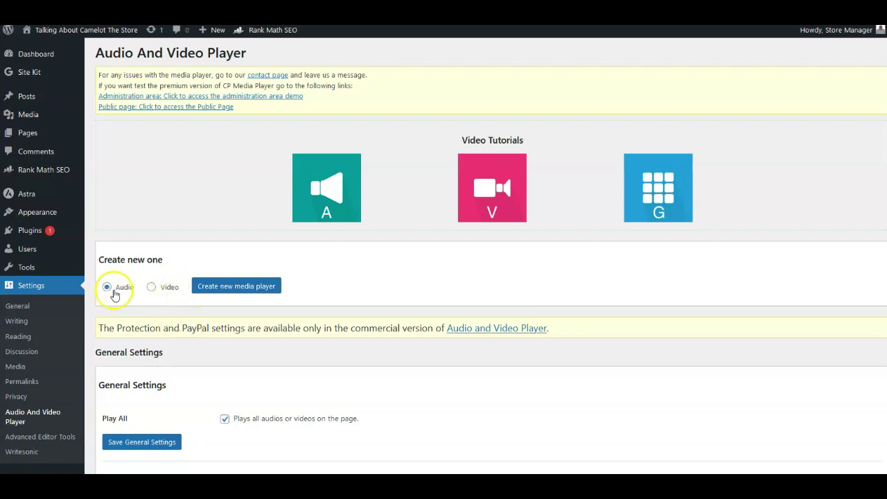
pyautogui.scroll(-1, 137, 322)
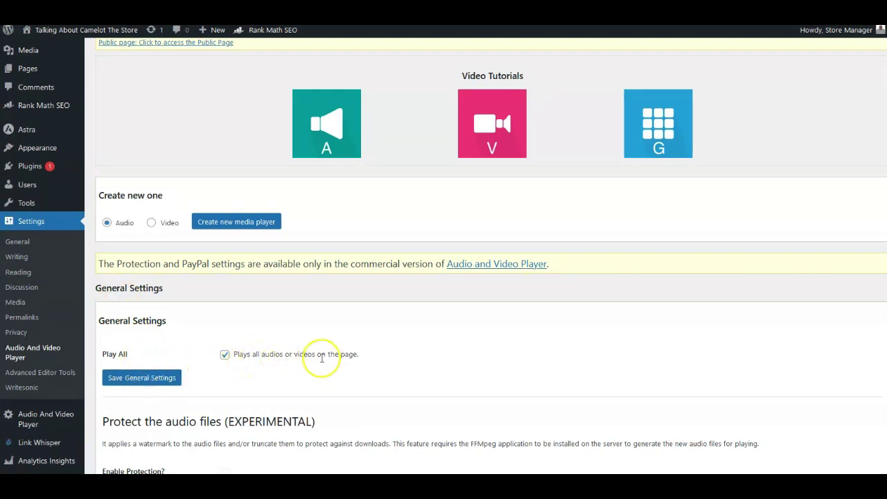
pyautogui.scroll(-1, 208, 388)
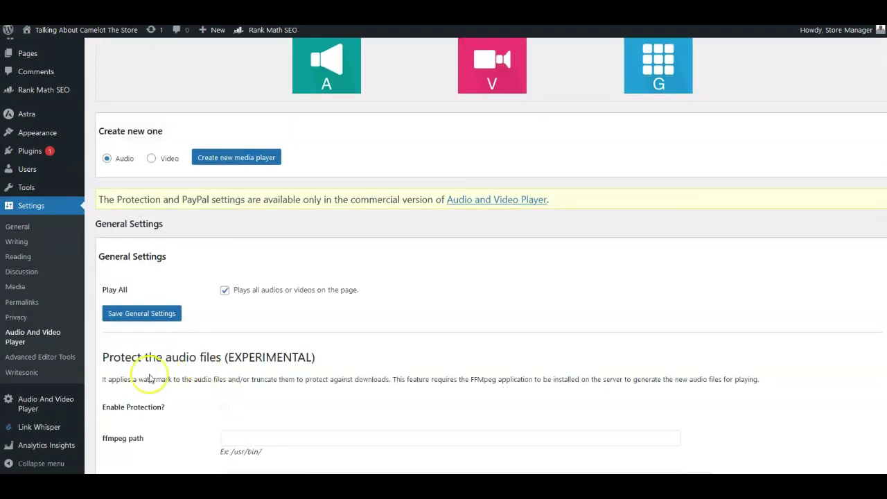
pyautogui.scroll(-2, 149, 378)
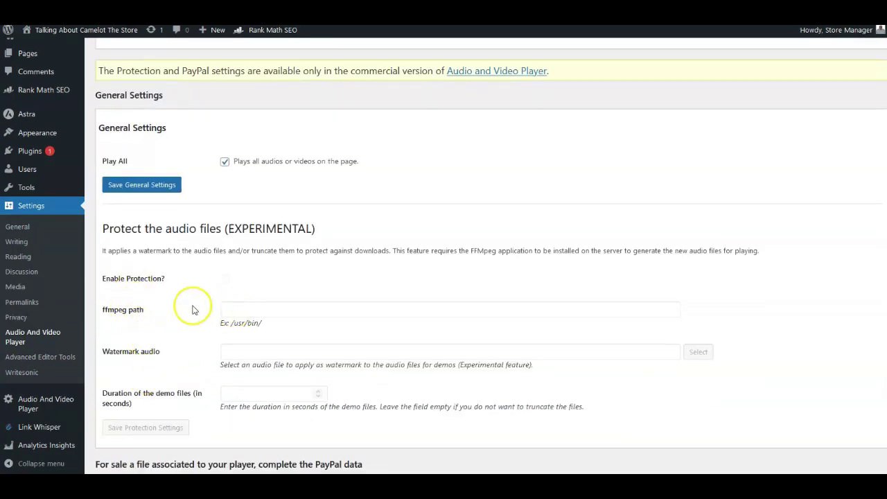
pyautogui.click(225, 162)
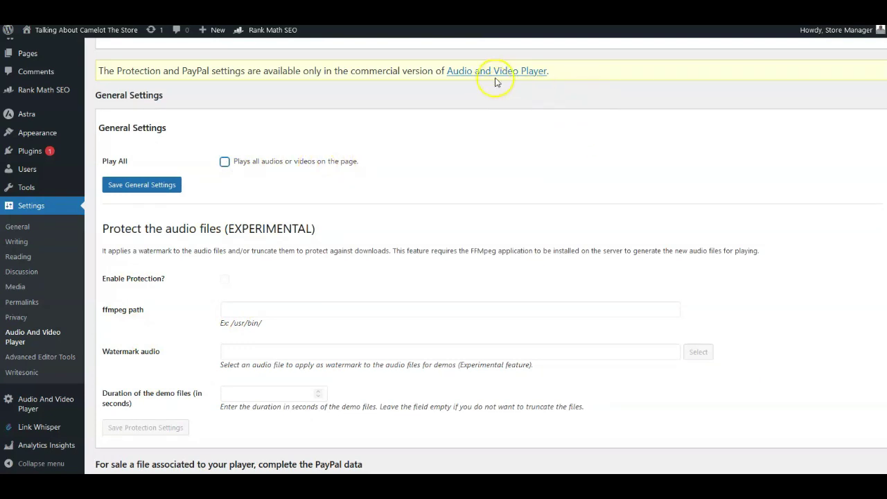
# Examine the plugin's media player creation options, audio file protection settings and PayPal settings
pyautogui.scroll(2, 502, 87)
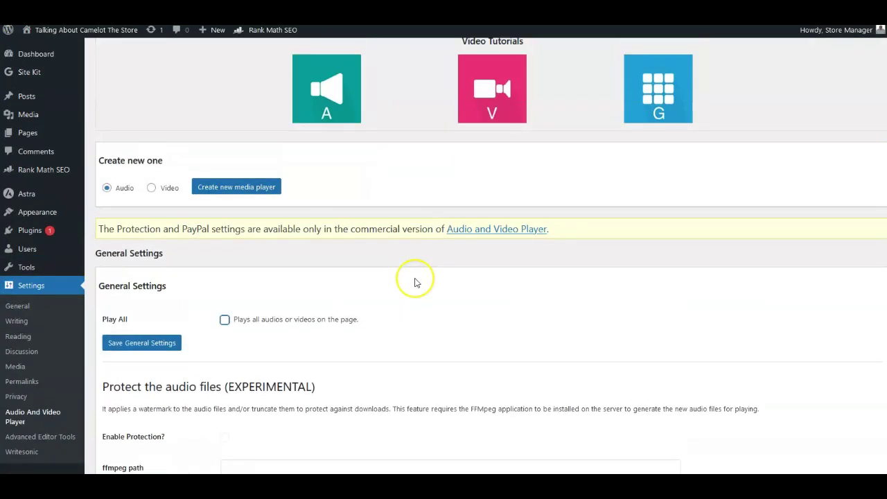
pyautogui.scroll(1, 416, 282)
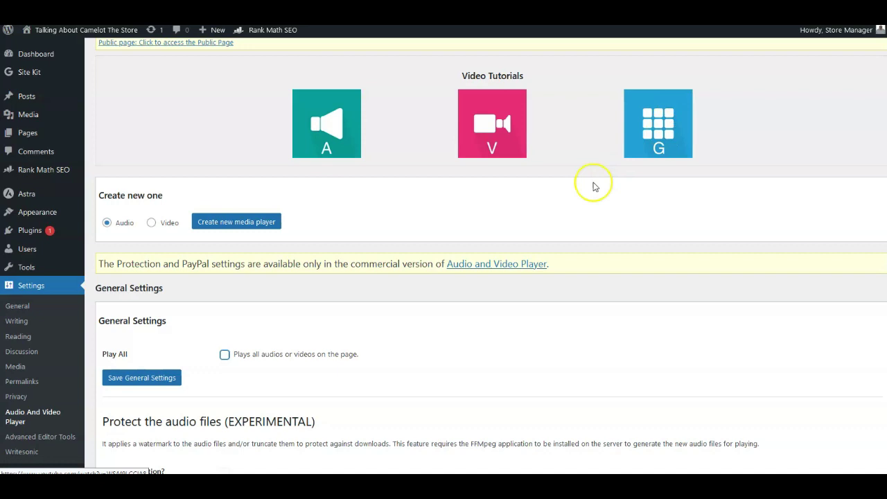
pyautogui.scroll(-2, 402, 307)
pyautogui.scroll(-3, 301, 328)
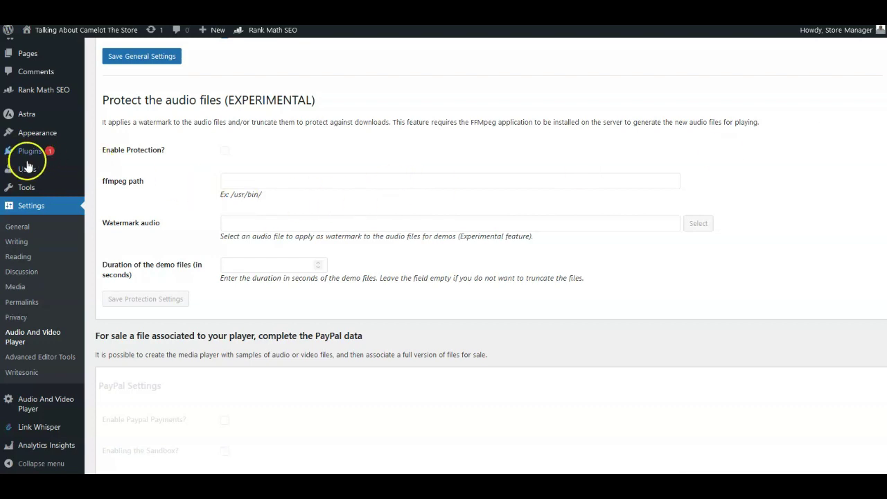
pyautogui.scroll(4, 95, 95)
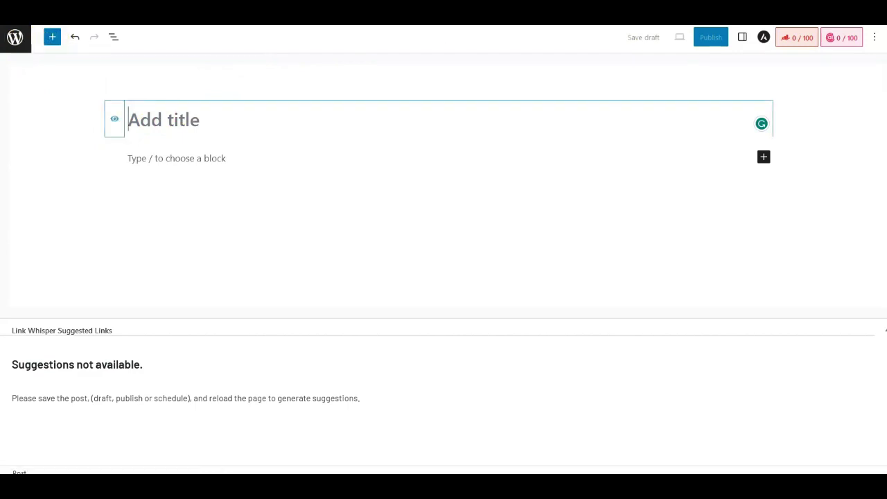
# Browse the available text, media, design, widget and theme blocks for the new post
pyautogui.rightClick(723, 20)
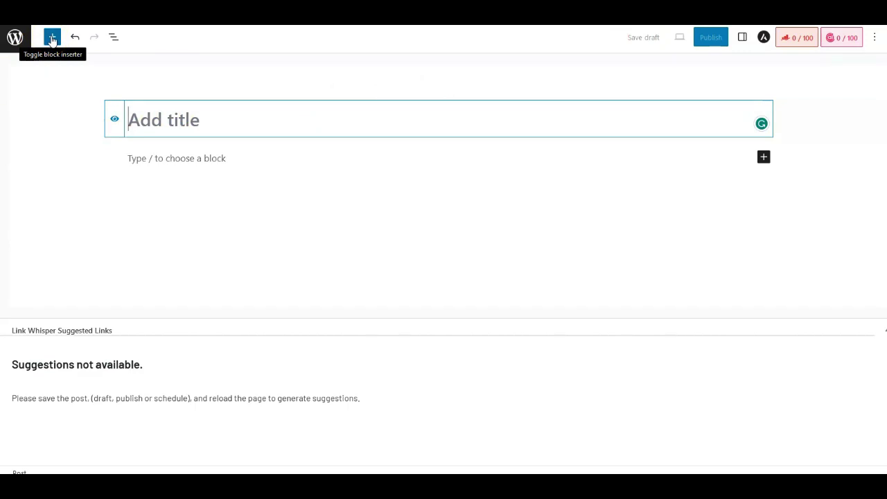
pyautogui.click(52, 38)
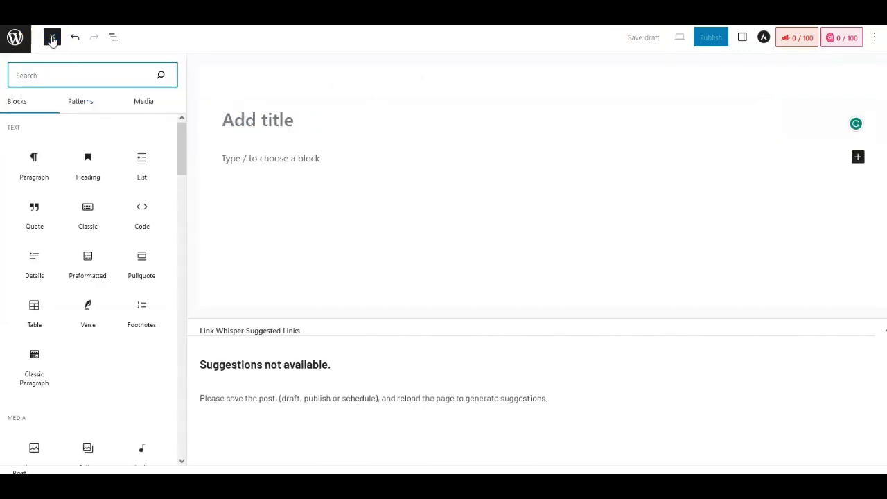
pyautogui.moveTo(88, 206)
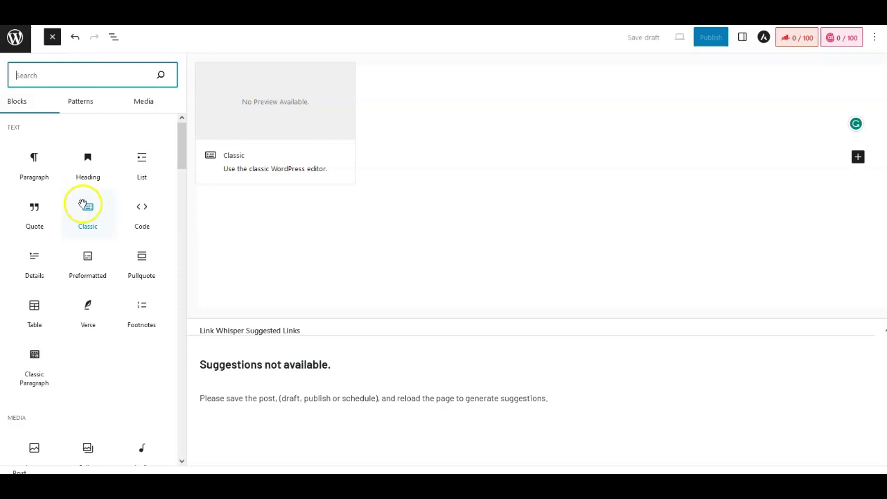
pyautogui.scroll(-4, 89, 249)
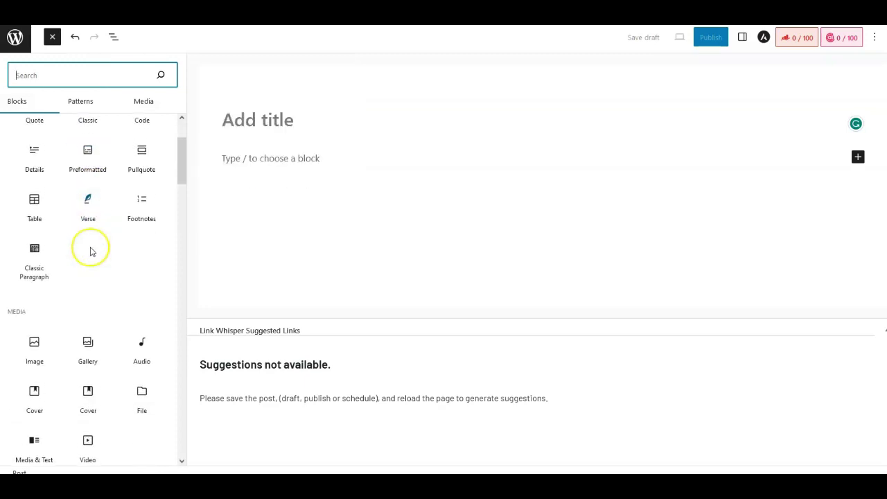
pyautogui.scroll(-5, 89, 251)
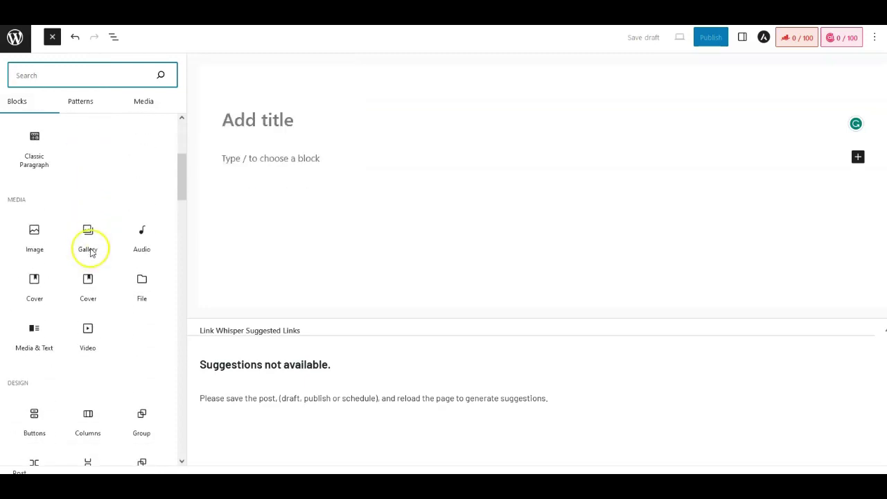
pyautogui.scroll(-3, 89, 249)
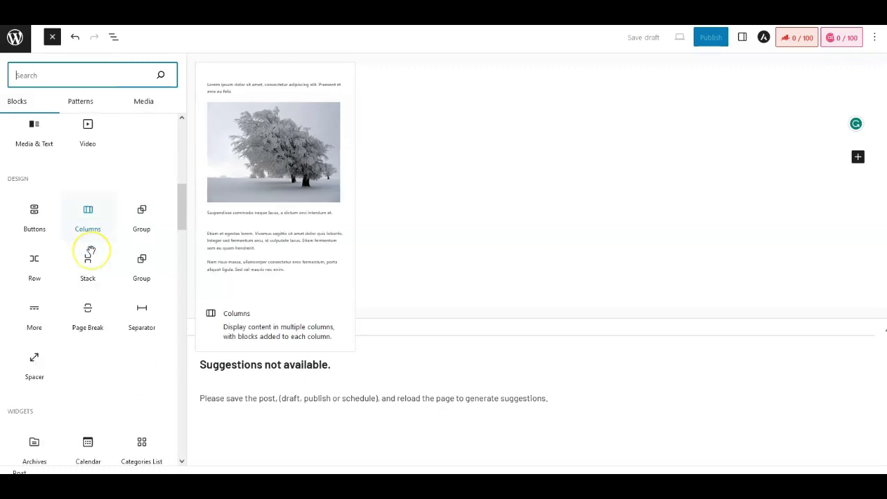
pyautogui.scroll(-5, 90, 253)
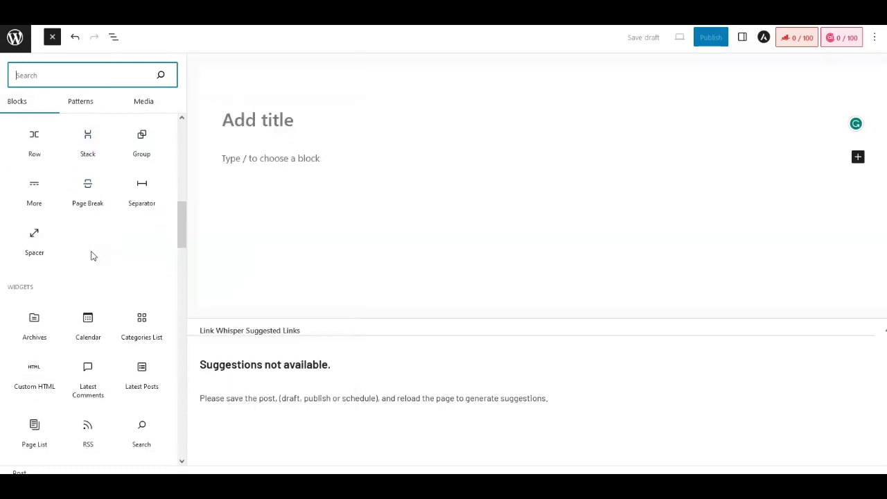
pyautogui.scroll(-2, 89, 261)
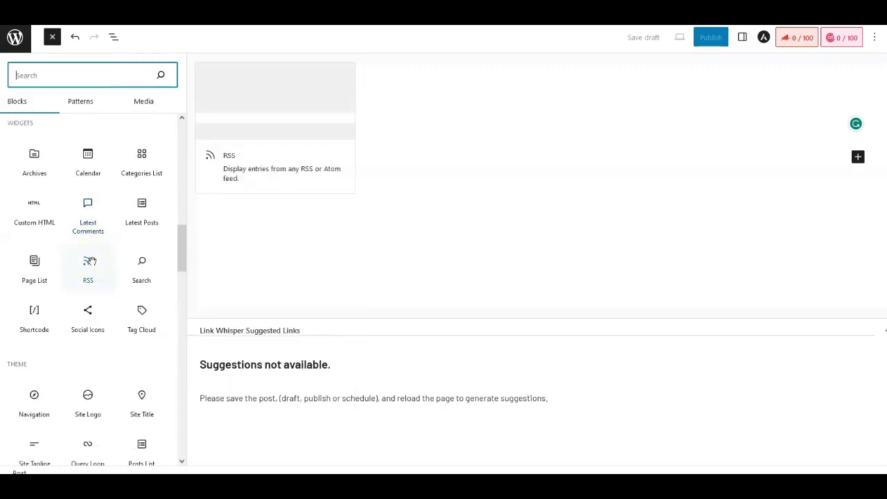
pyautogui.scroll(-3, 91, 265)
pyautogui.scroll(2, 39, 115)
# Search the blocks for audio and insert an Audio block and a New Audio Player block into the post
pyautogui.click(44, 82)
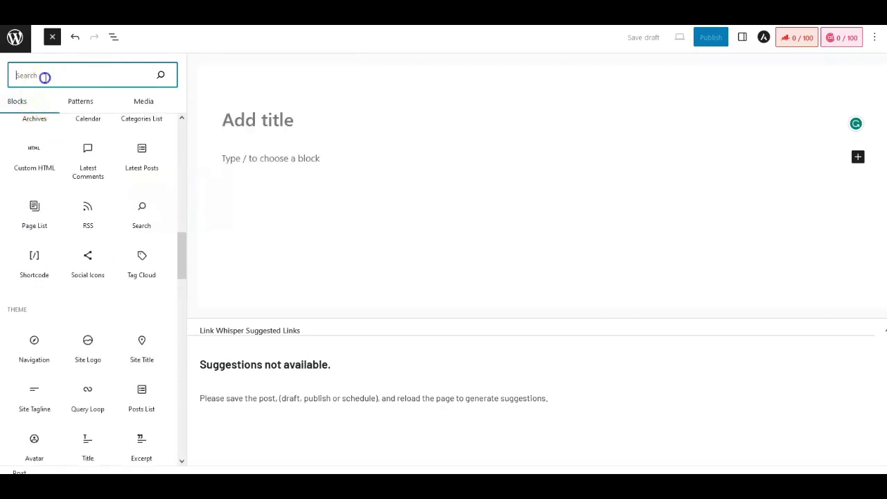
pyautogui.write('audio')
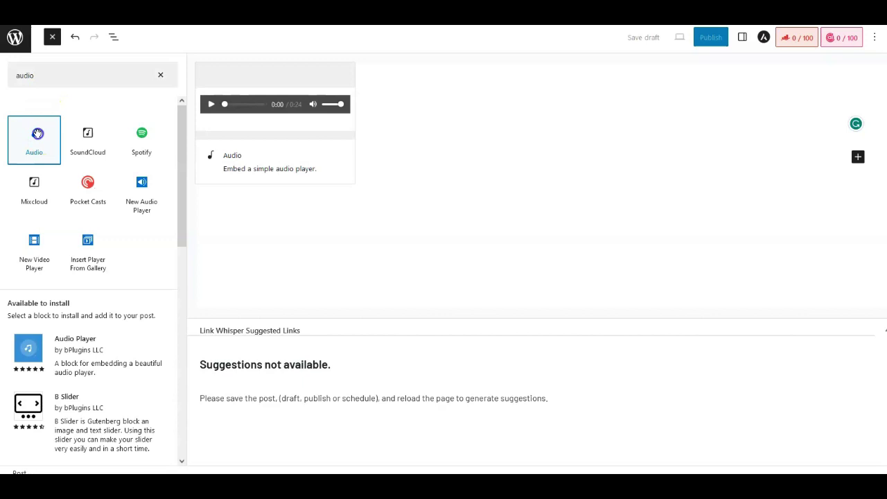
pyautogui.click(37, 133)
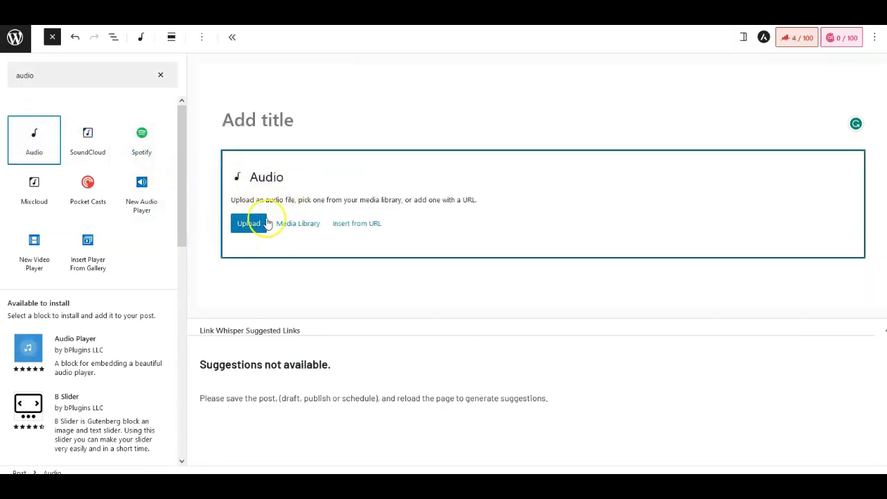
pyautogui.scroll(-5, 113, 370)
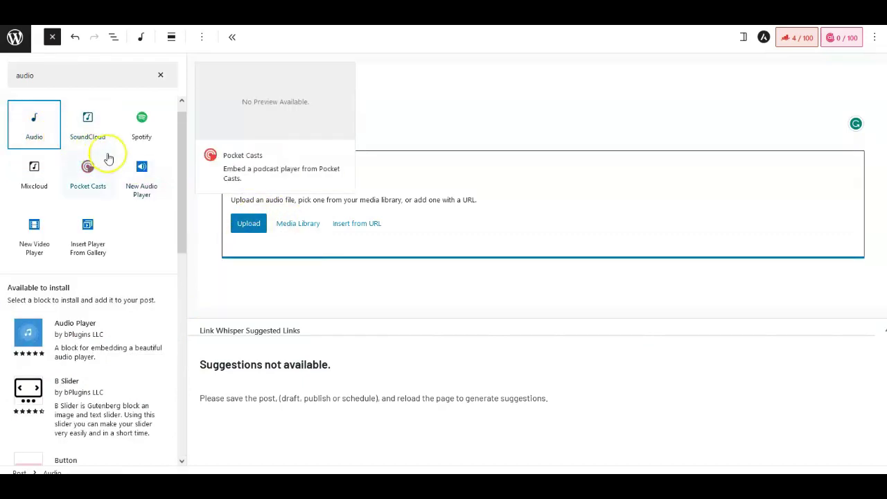
pyautogui.click(132, 175)
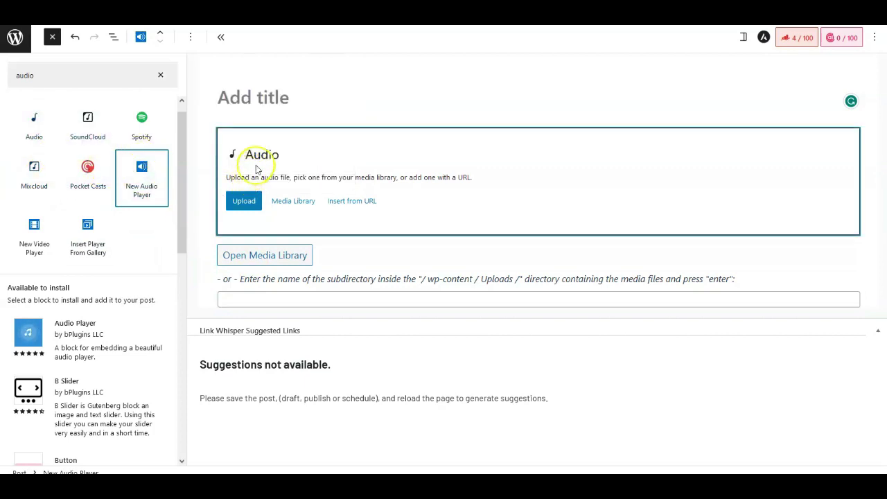
# View the Audio block's media library source and open its URL entry
pyautogui.click(296, 203)
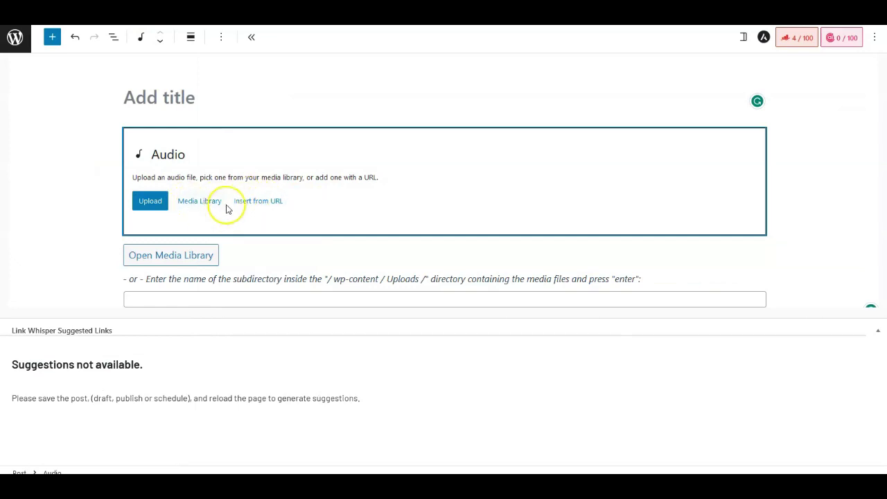
pyautogui.click(251, 202)
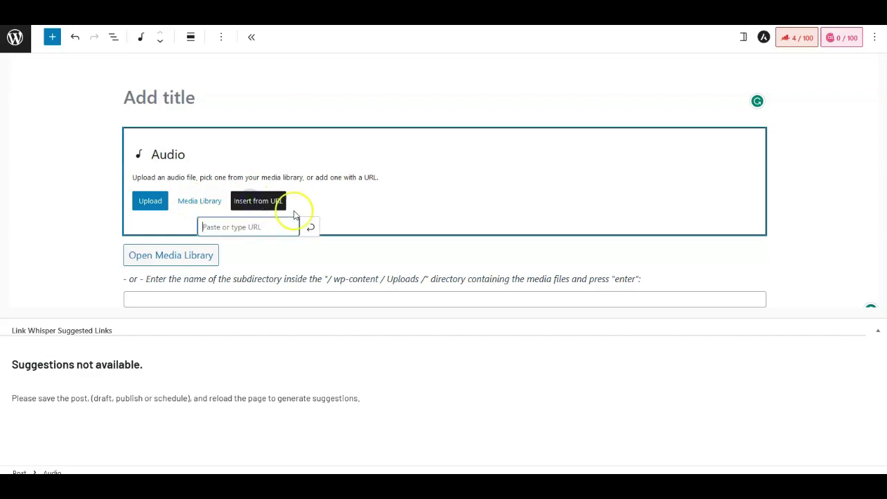
# Leave the block editor without adding an audio URL and activate the Classic Editor plugin in the installed plugins list
pyautogui.click(240, 221)
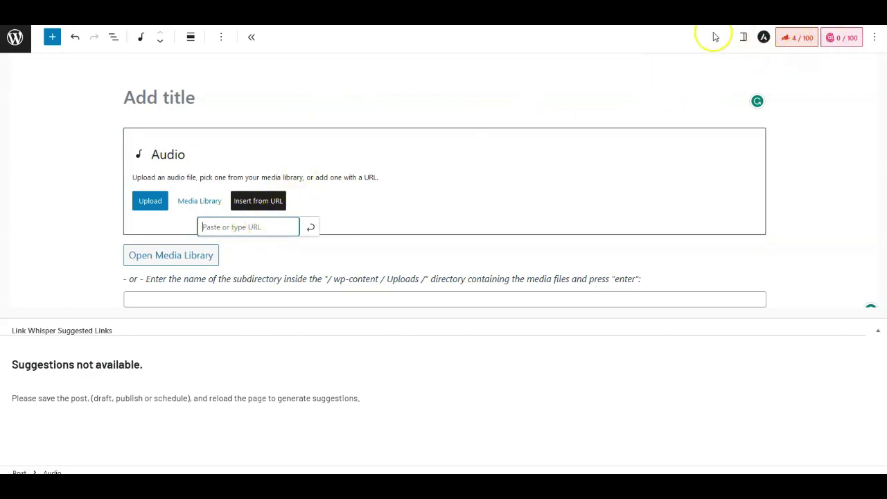
pyautogui.click(14, 38)
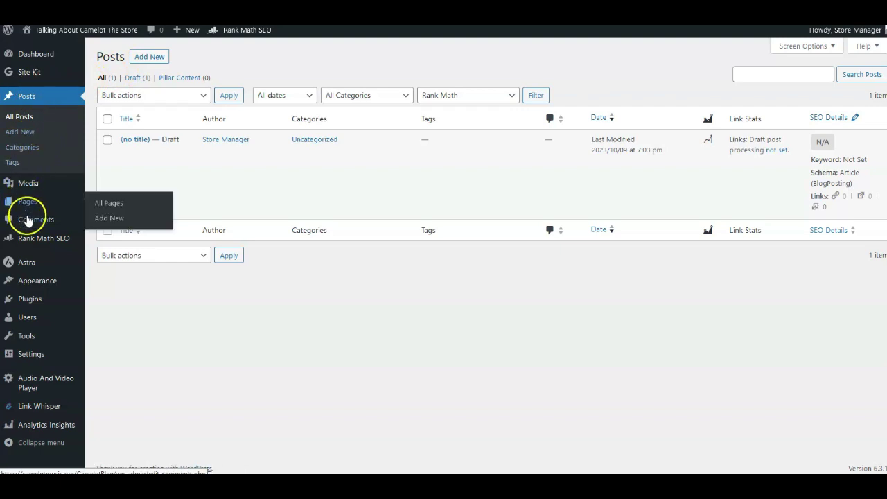
pyautogui.click(29, 298)
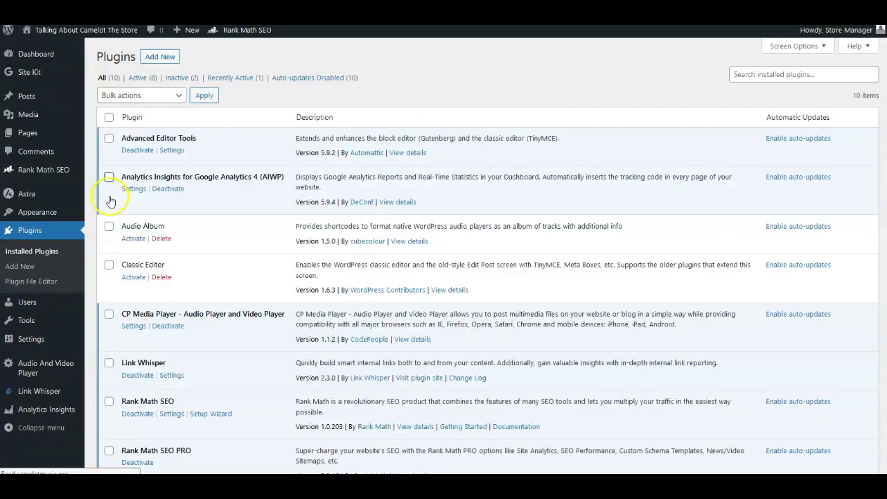
pyautogui.click(134, 277)
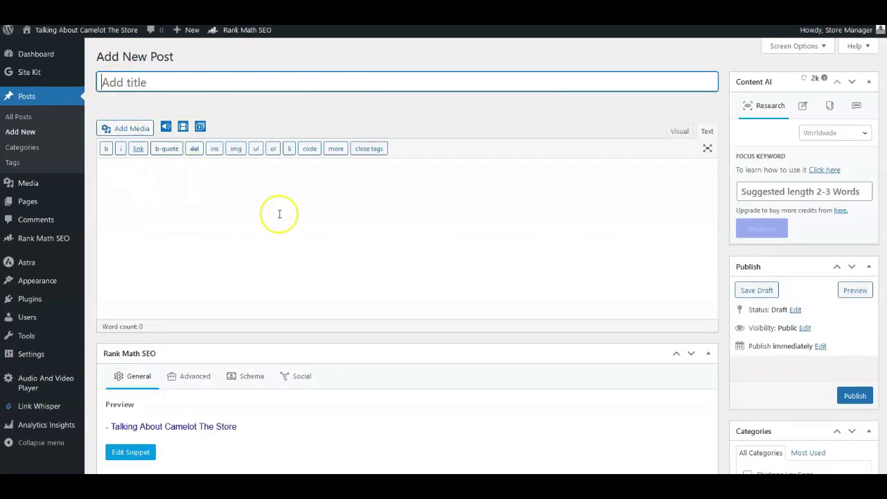
# Look through the classic editor's new post page, including its SEO sections, and open the Audio And Video Player settings page
pyautogui.scroll(-2, 332, 232)
pyautogui.scroll(-2, 497, 240)
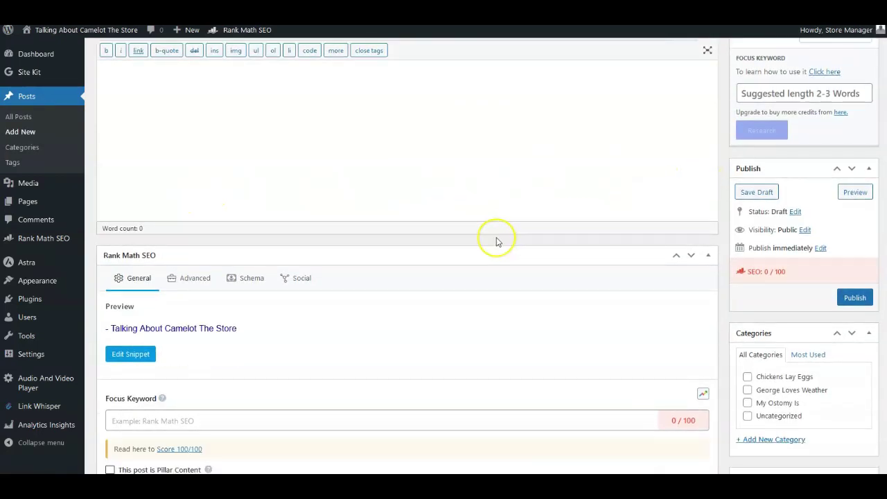
pyautogui.scroll(-5, 552, 227)
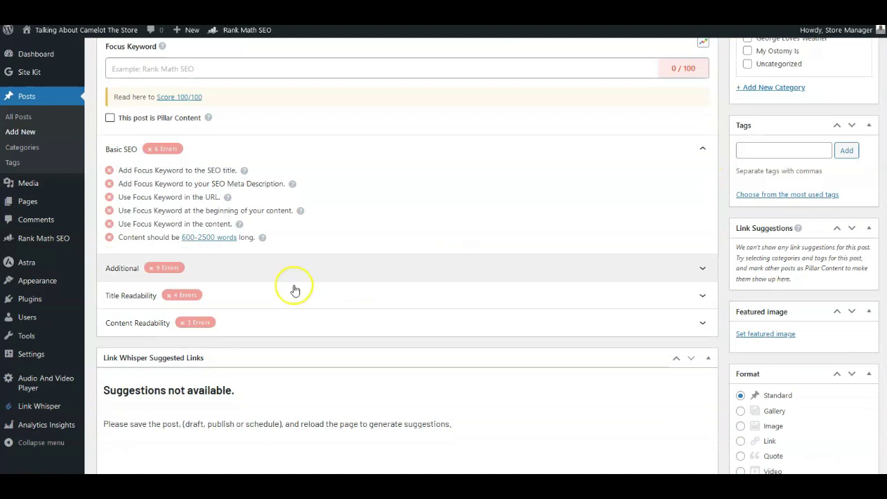
pyautogui.scroll(2, 277, 296)
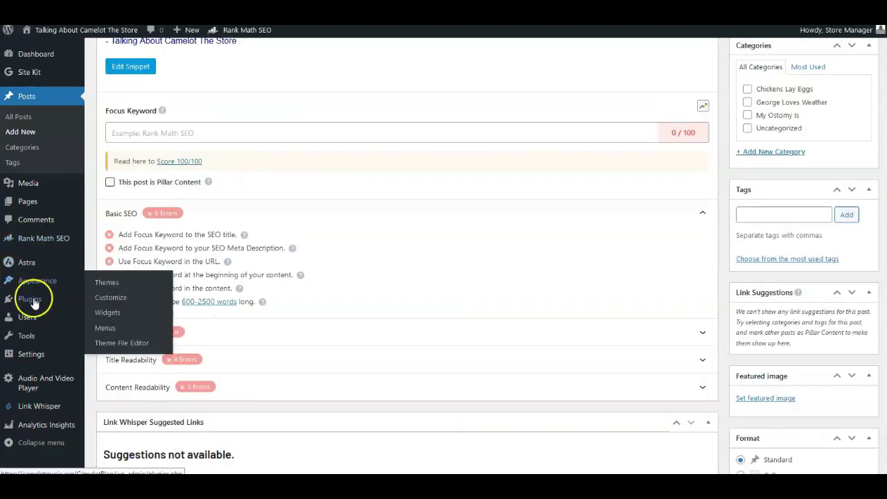
pyautogui.click(36, 382)
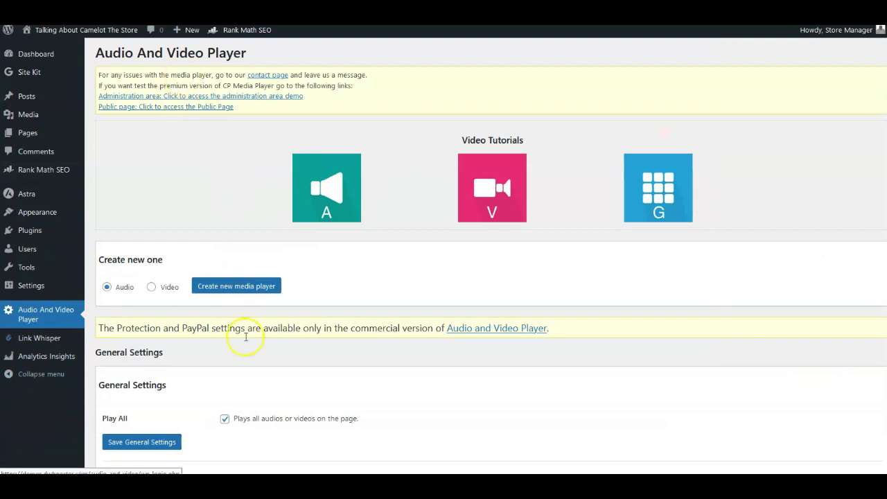